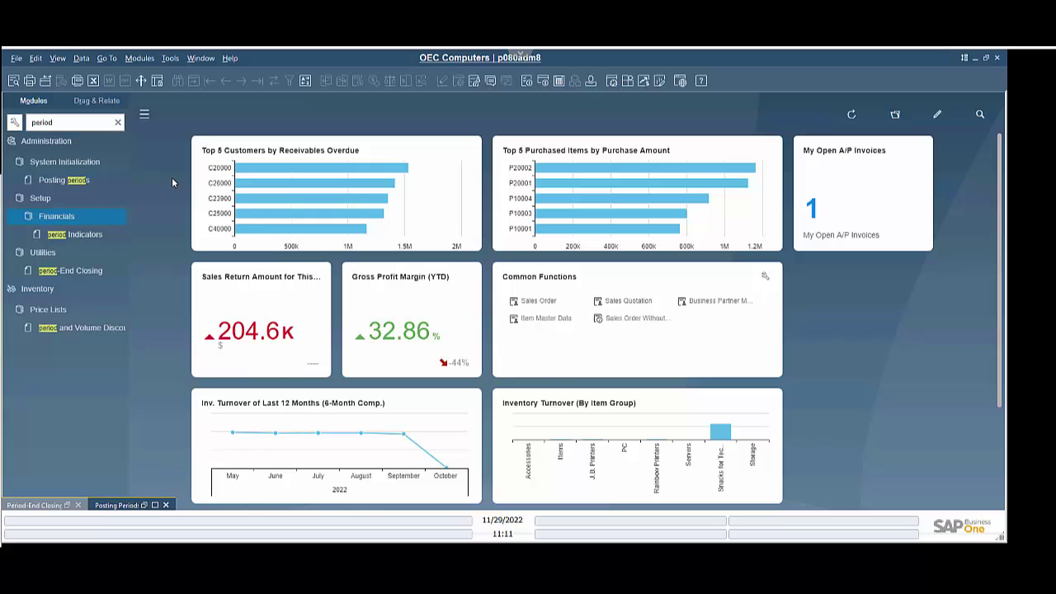
# - Open Posting Periods from the module list filtered on 'period'
pyautogui.click(85, 181)
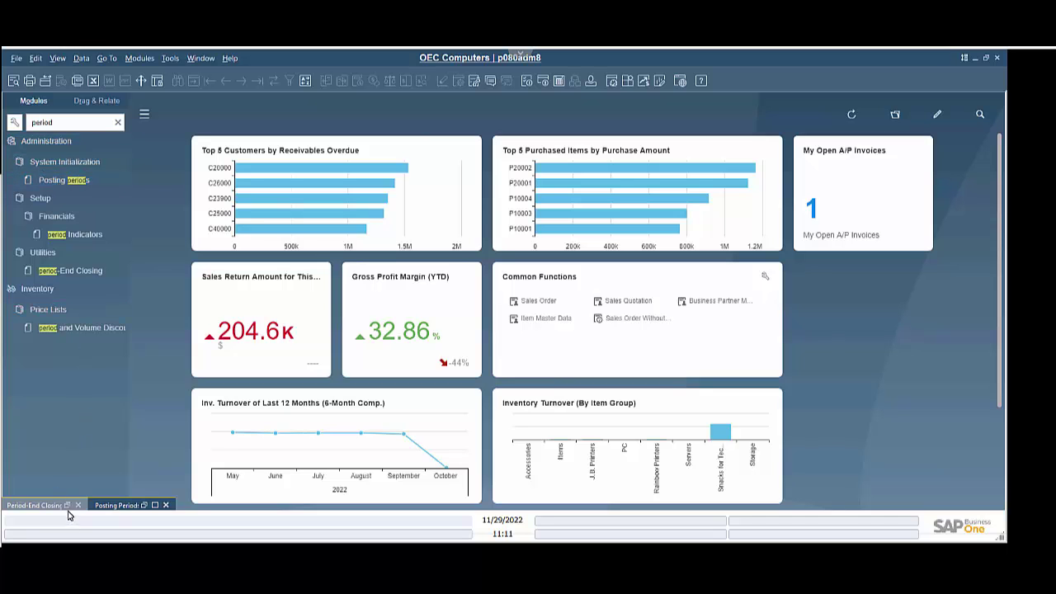
# - Restore the Posting Periods window and scroll down to the latest 2022 periods
pyautogui.click(145, 509)
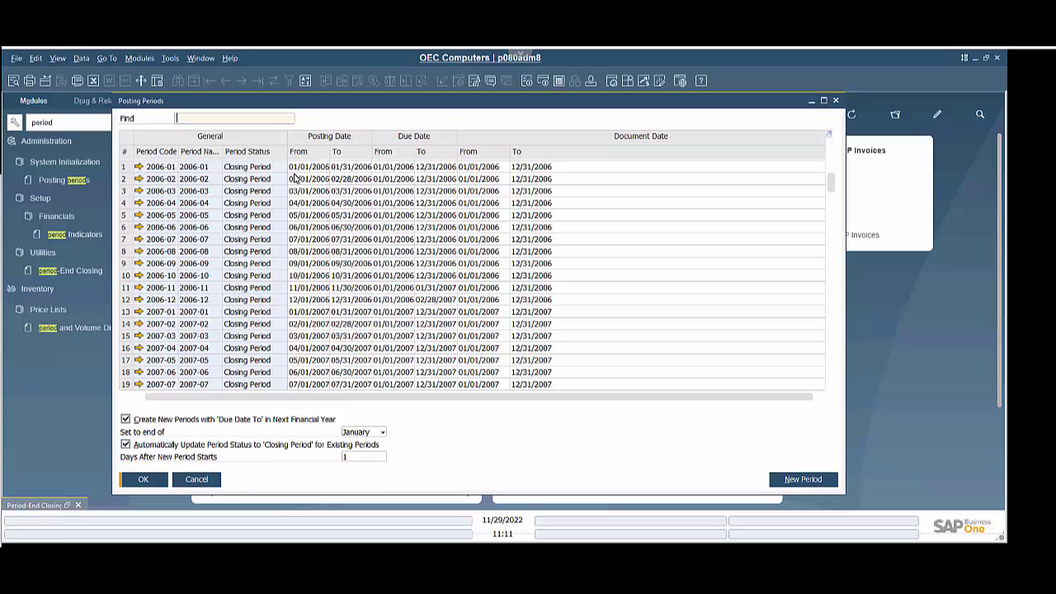
pyautogui.moveTo(831, 186); pyautogui.dragTo(839, 403)
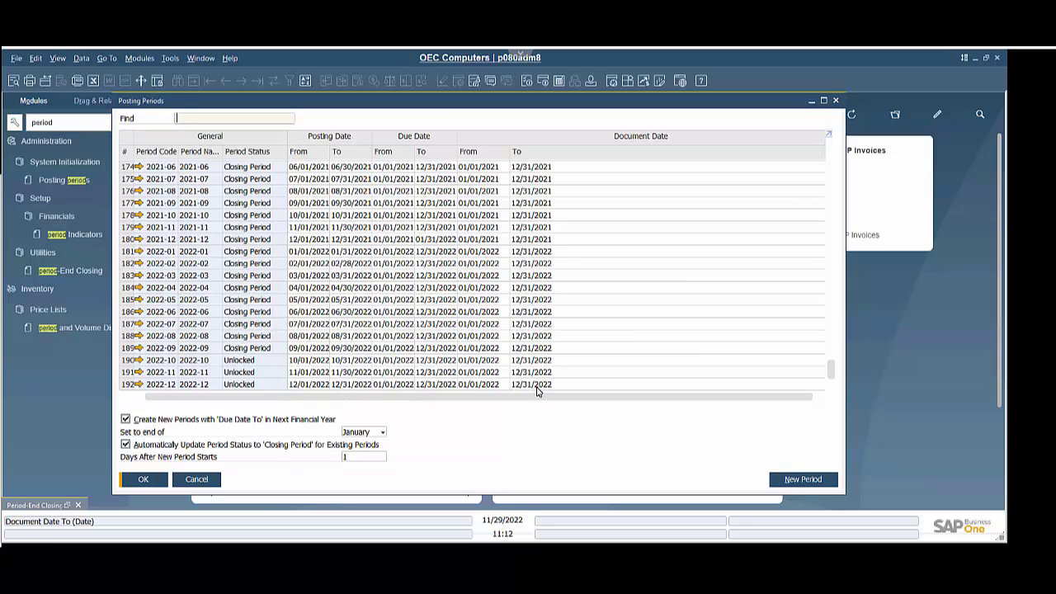
# - Add a new posting period with code and name 2023, split into monthly sub-periods
pyautogui.click(795, 480)
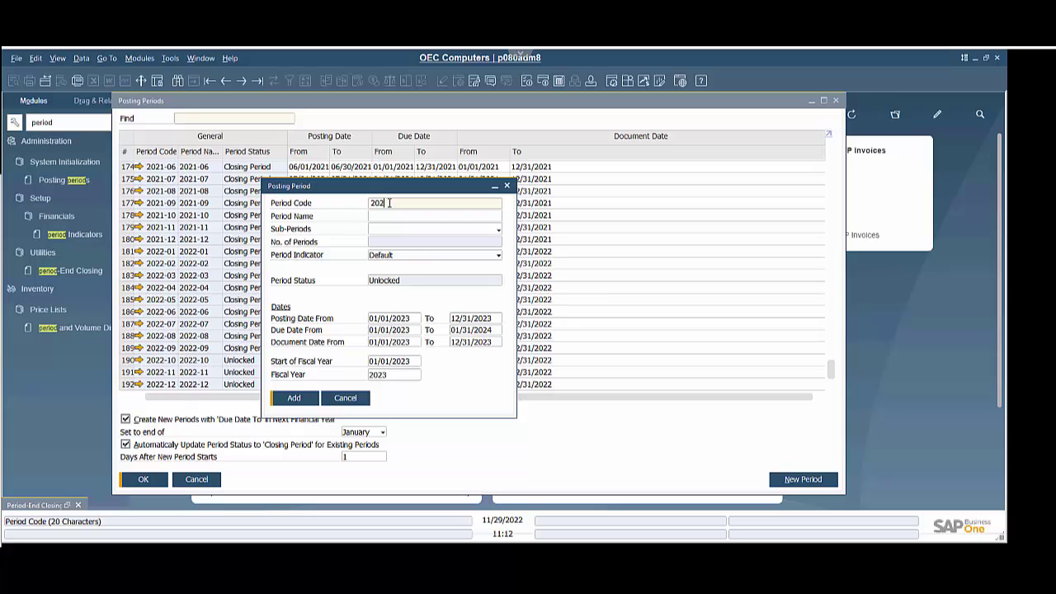
pyautogui.click(376, 220)
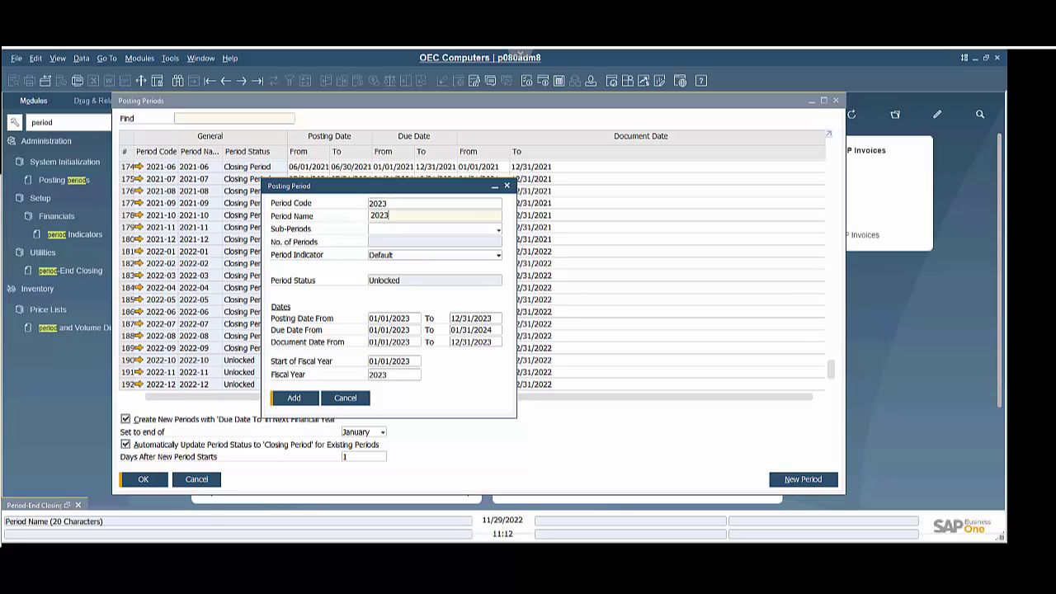
pyautogui.click(413, 230)
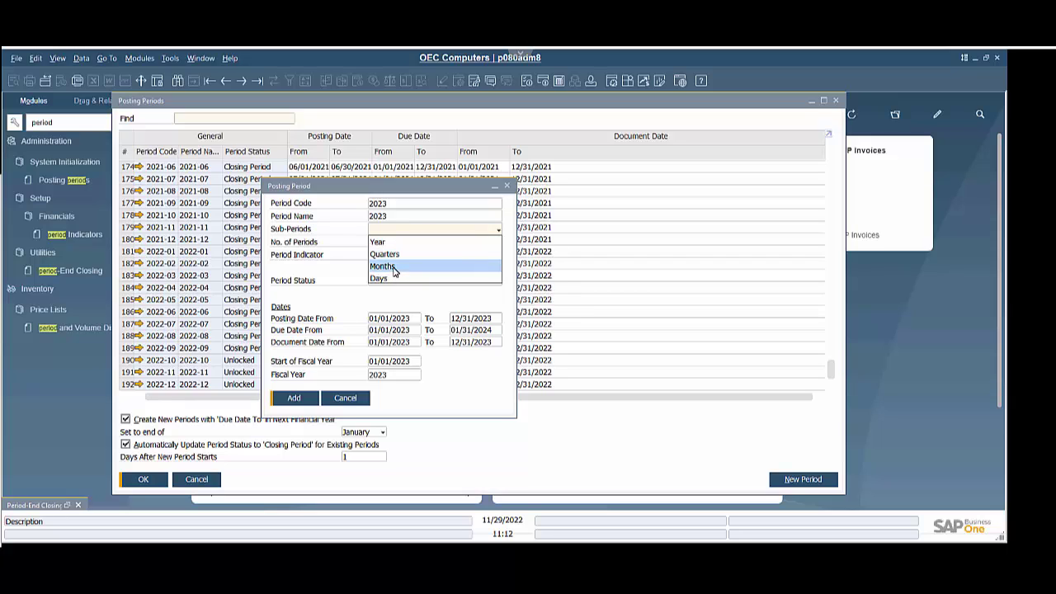
pyautogui.click(395, 266)
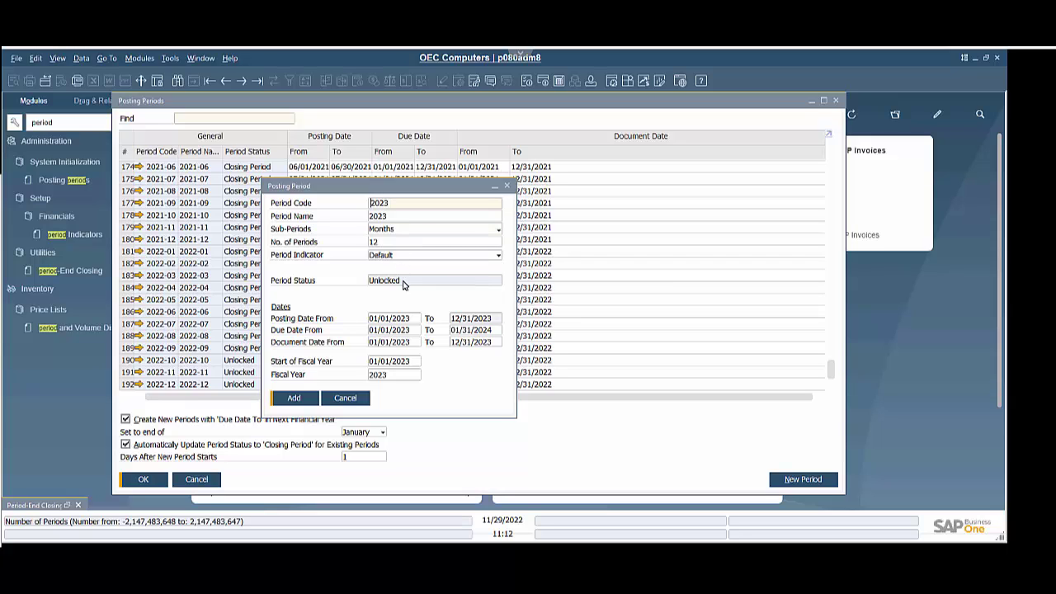
pyautogui.click(293, 399)
pyautogui.click(293, 398)
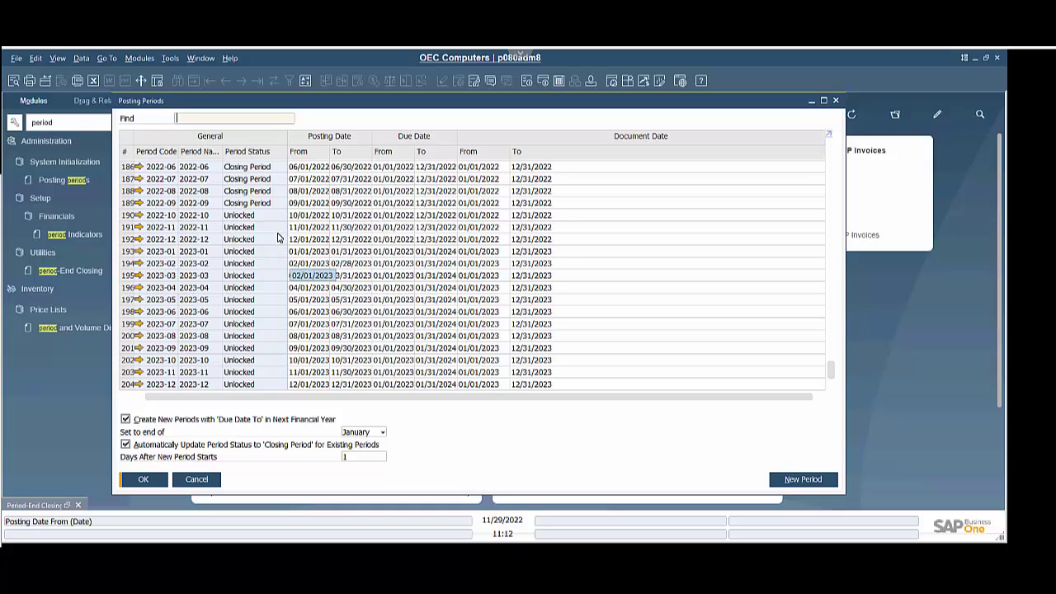
# - Scroll to the 2022 rows and open the record for period 2022-10
pyautogui.scroll(4, 773, 306)
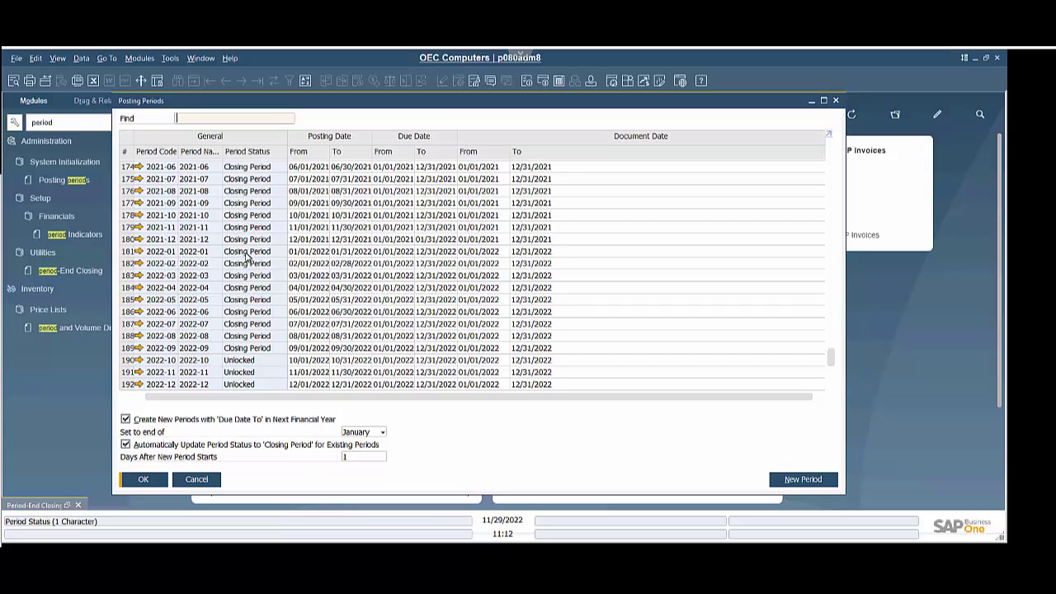
pyautogui.scroll(-2, 231, 282)
pyautogui.scroll(-2, 264, 301)
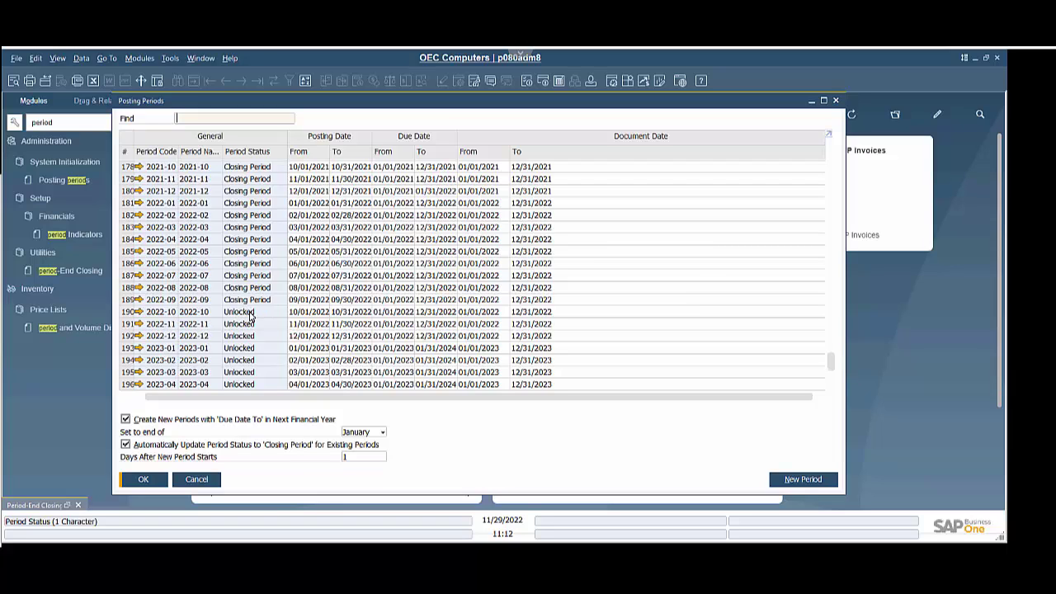
pyautogui.scroll(-1, 248, 314)
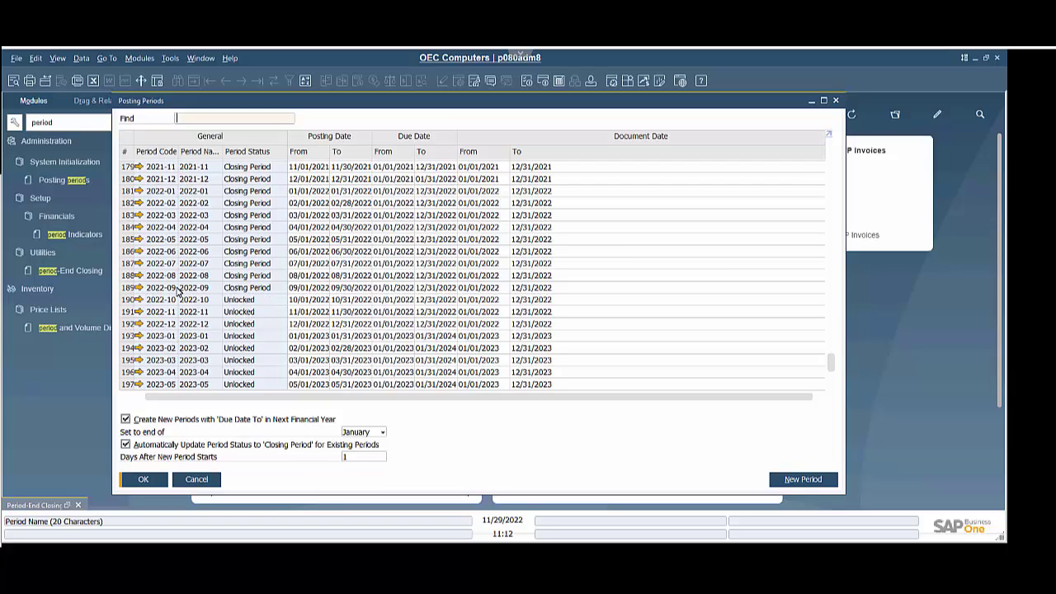
pyautogui.click(139, 302)
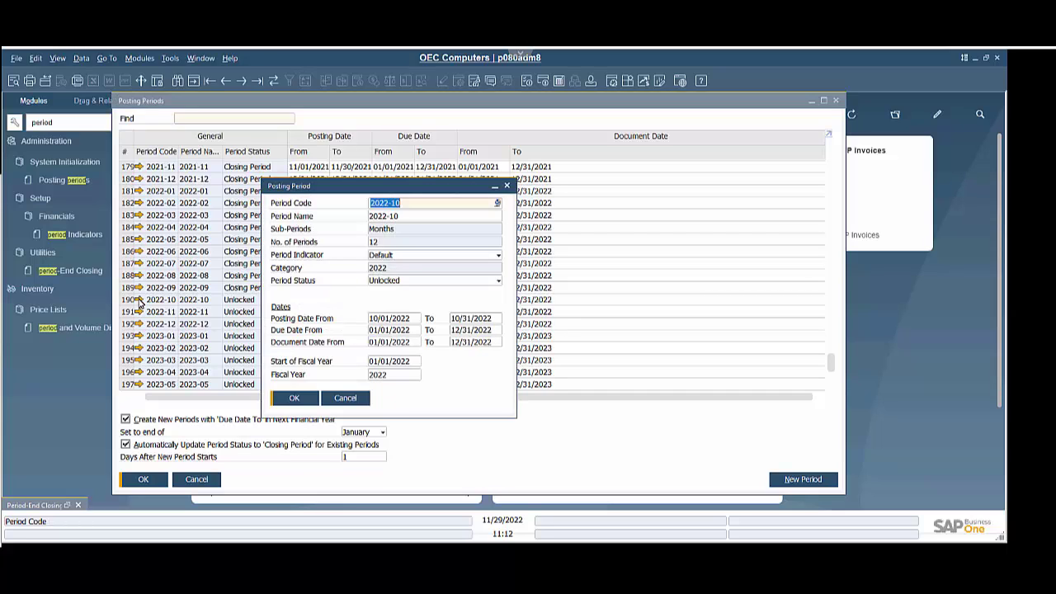
# - Set period 2022-10 to Closing Period and save the change
pyautogui.click(405, 282)
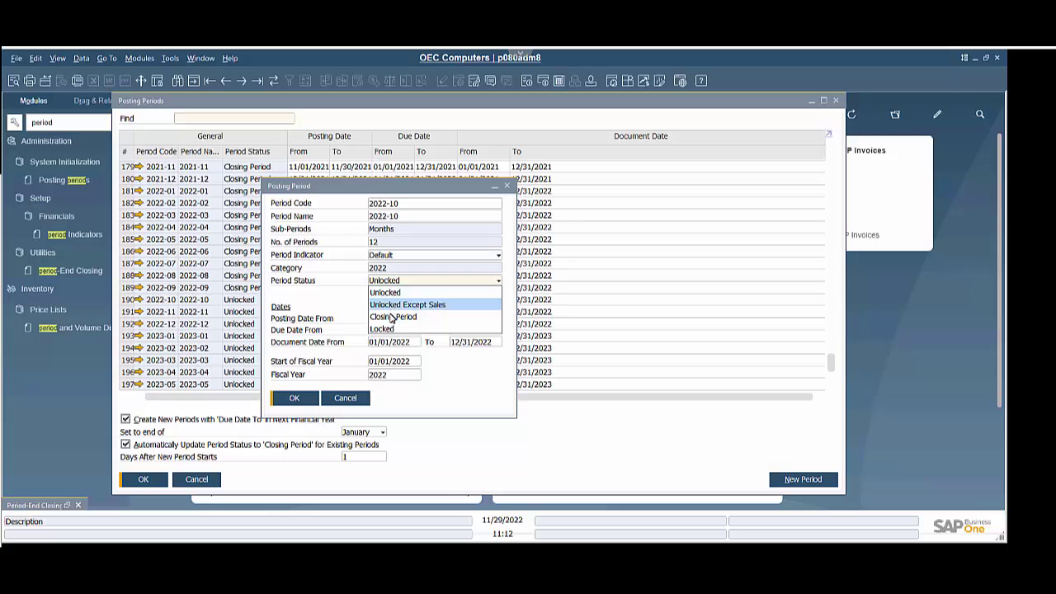
pyautogui.click(392, 317)
pyautogui.click(304, 399)
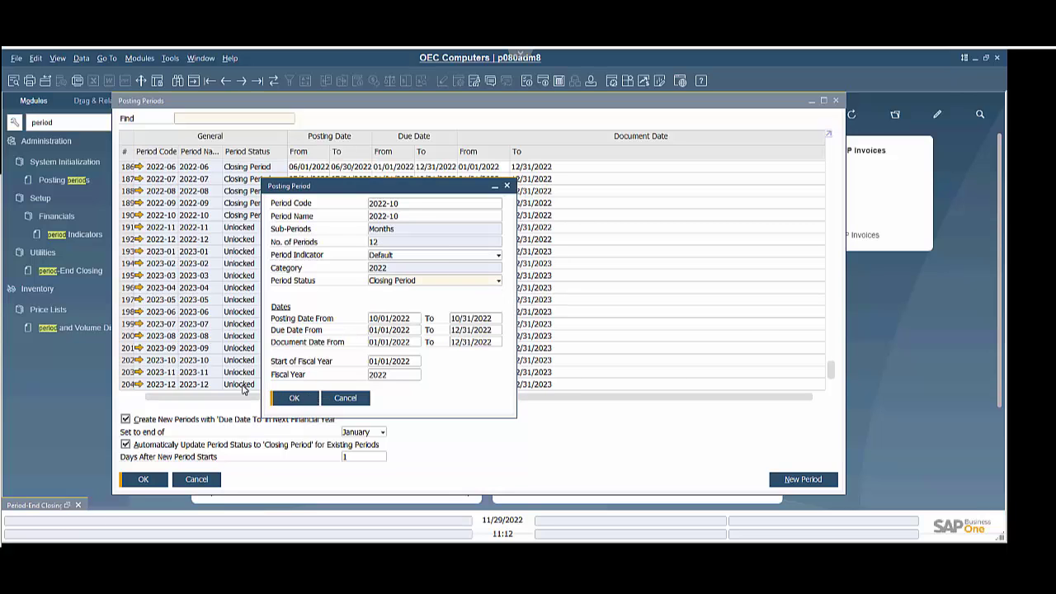
pyautogui.click(285, 398)
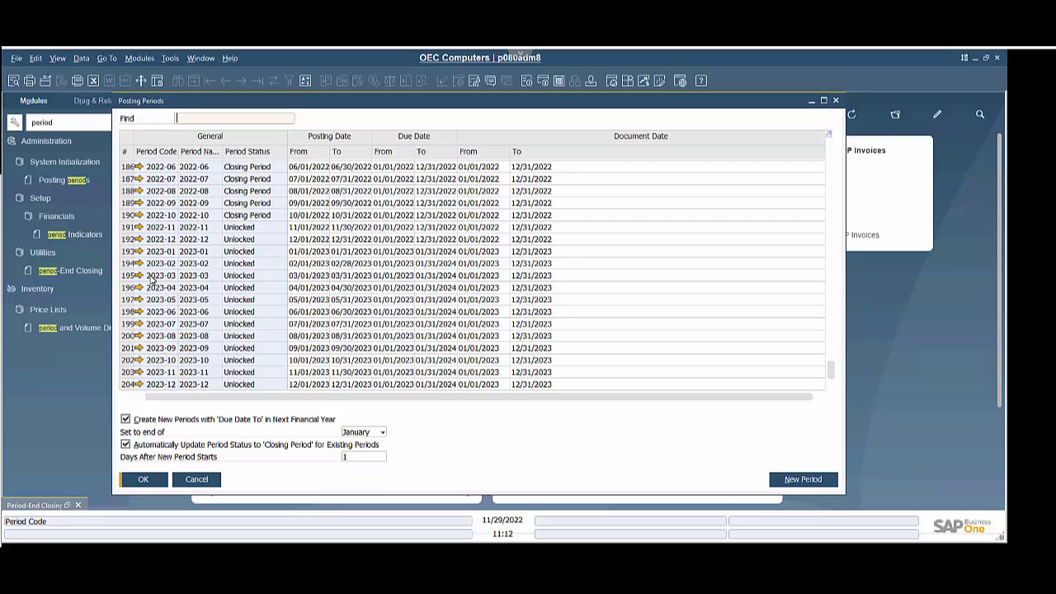
# - Set period 2022-11 to Closing Period and save the change
pyautogui.click(138, 228)
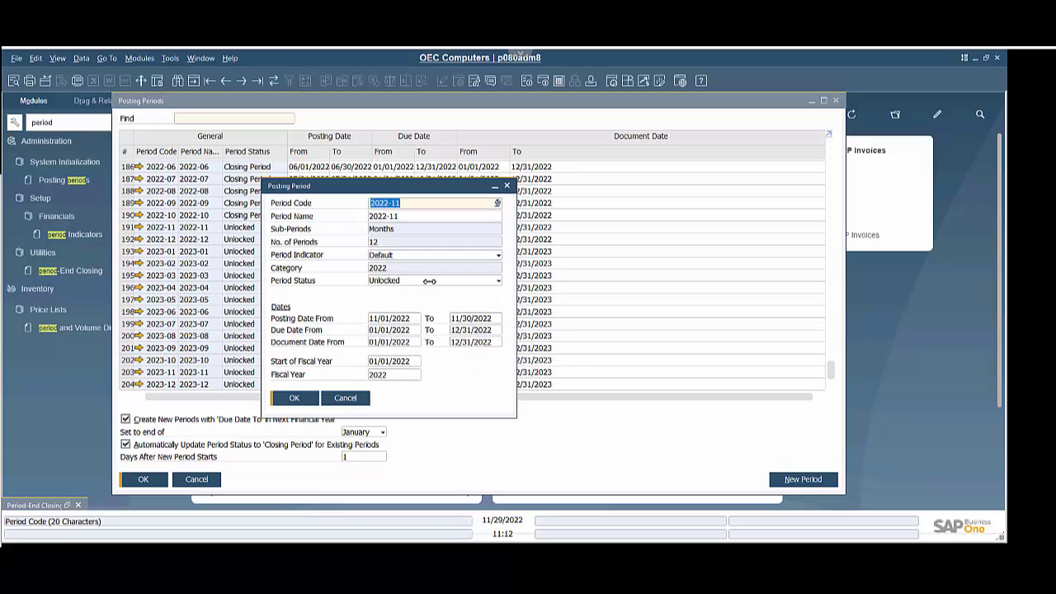
pyautogui.click(399, 281)
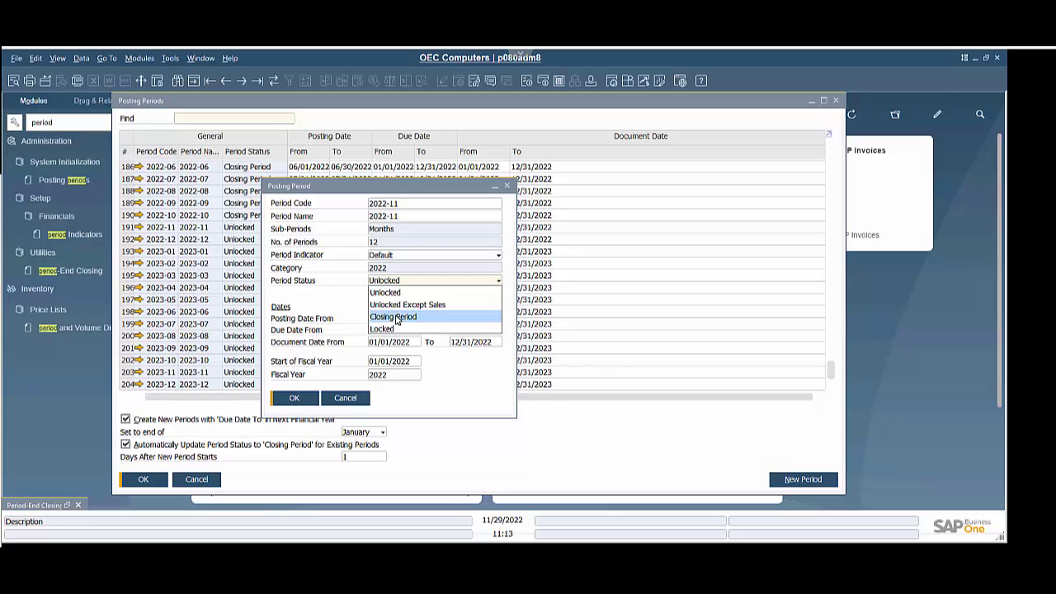
pyautogui.click(400, 316)
pyautogui.click(292, 398)
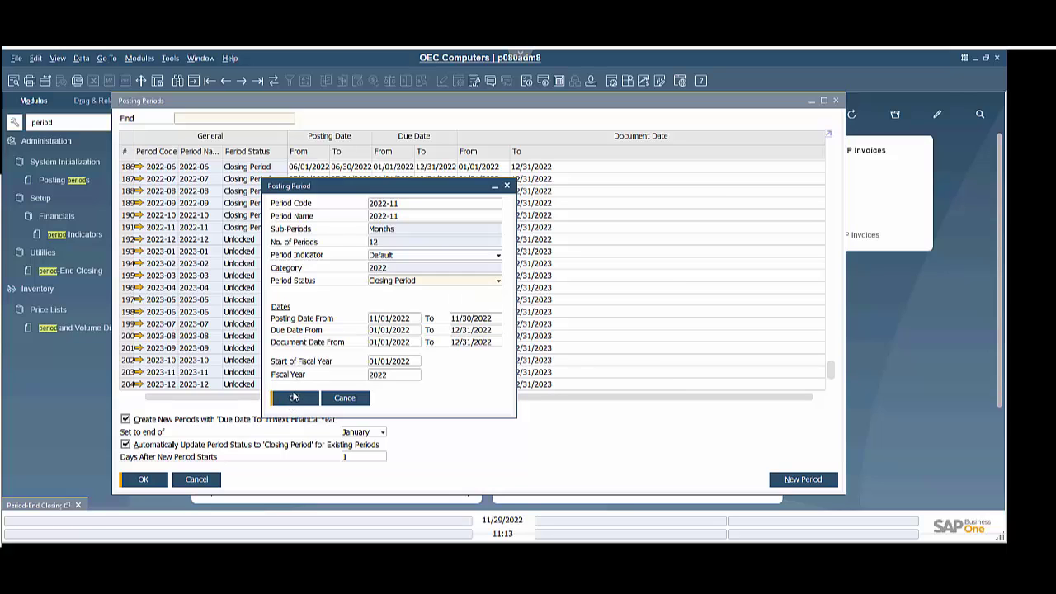
pyautogui.click(294, 399)
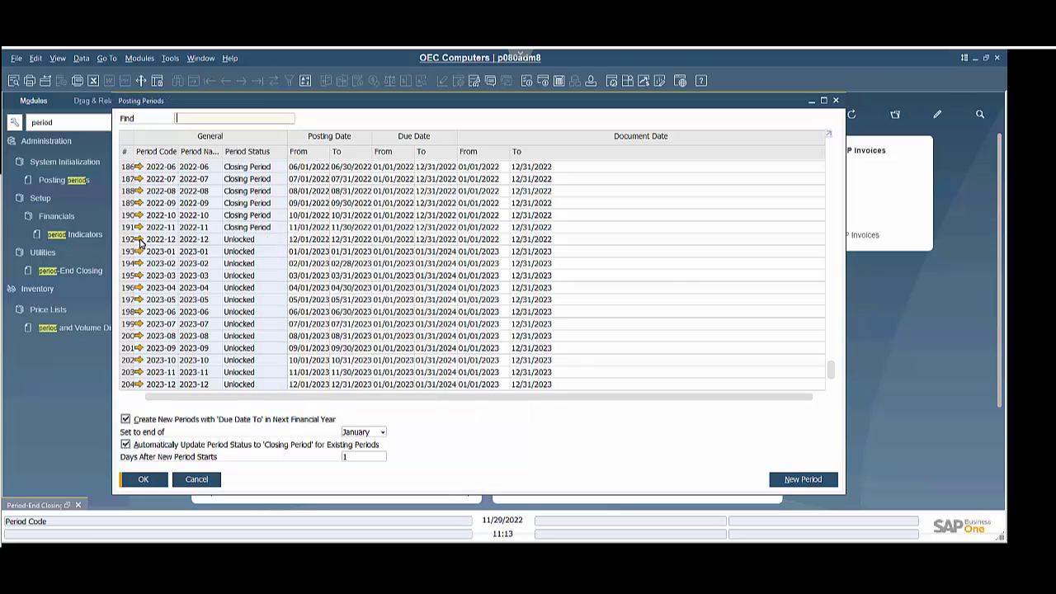
# - Set period 2022-12 to Closing Period and save the change
pyautogui.click(140, 241)
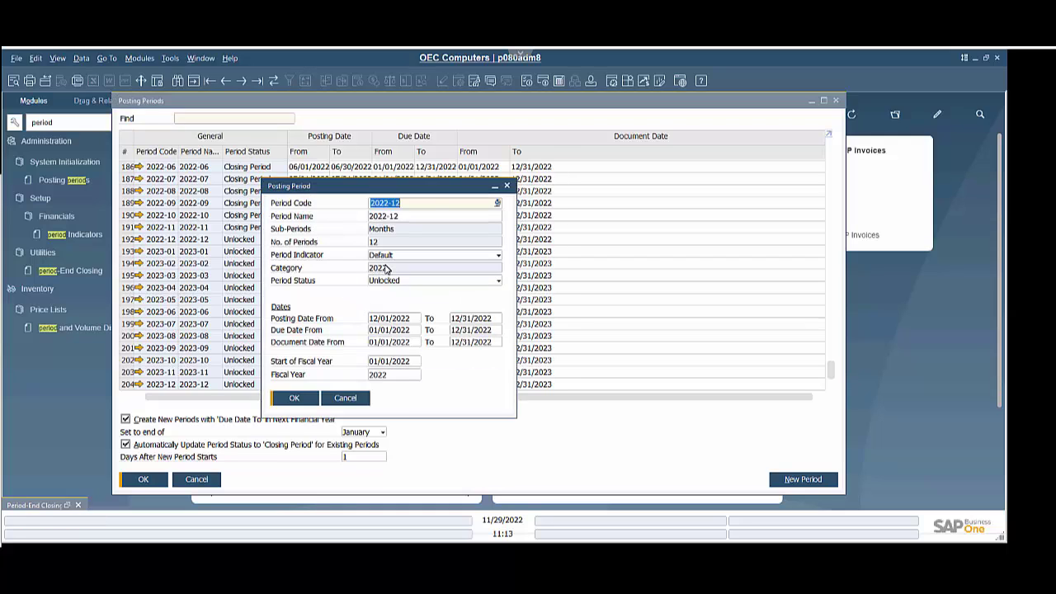
pyautogui.click(391, 285)
pyautogui.click(393, 320)
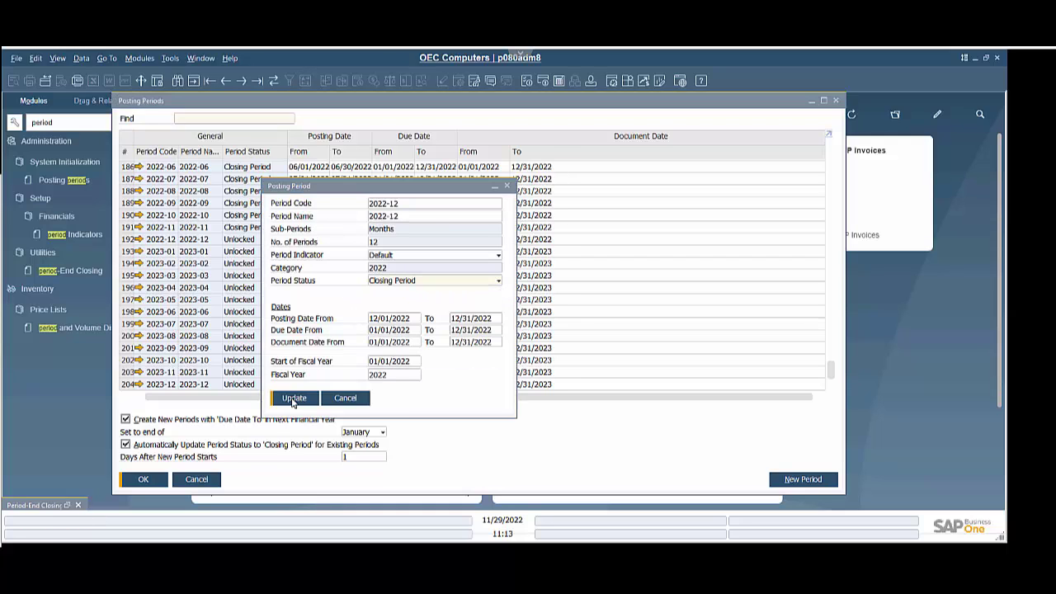
pyautogui.click(293, 399)
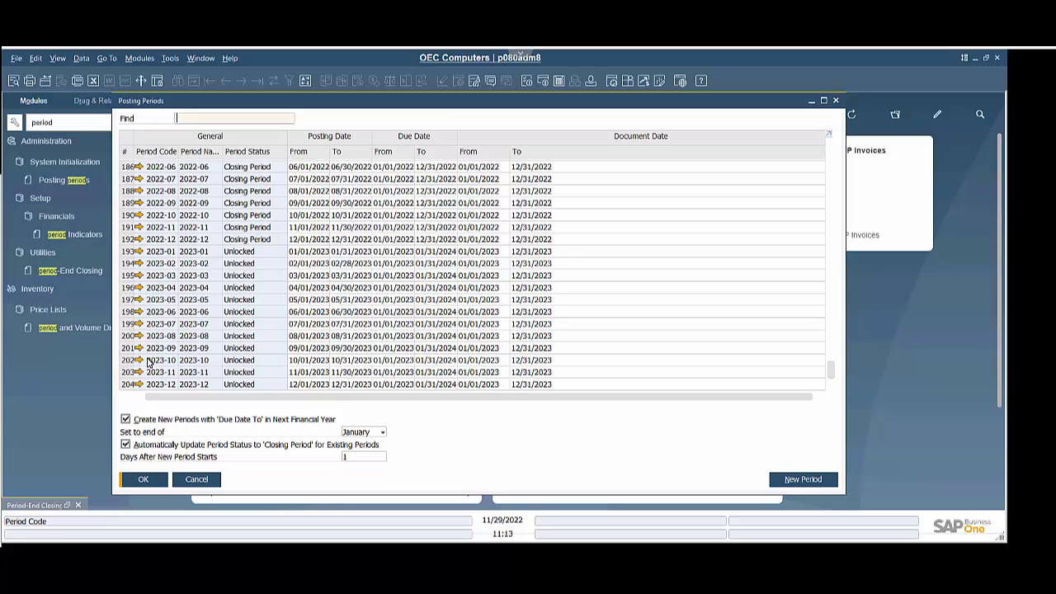
# - In Period-End Closing criteria, keep Period 2022 selected for the closing
pyautogui.click(35, 505)
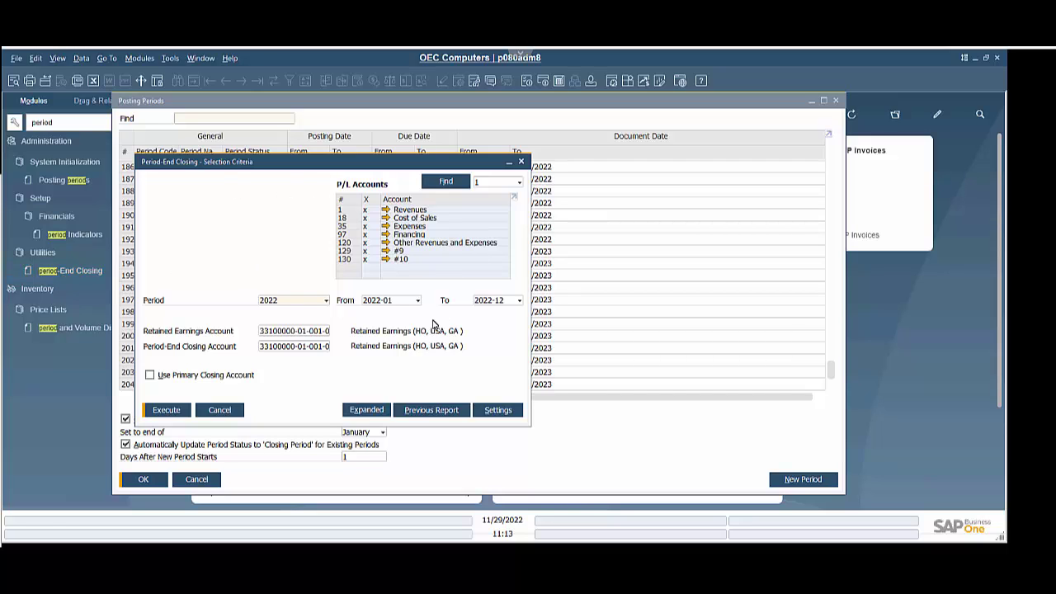
pyautogui.click(316, 306)
pyautogui.click(316, 307)
# - Load the 2022 balances and set due and document dates to 12/29/2022
pyautogui.click(167, 410)
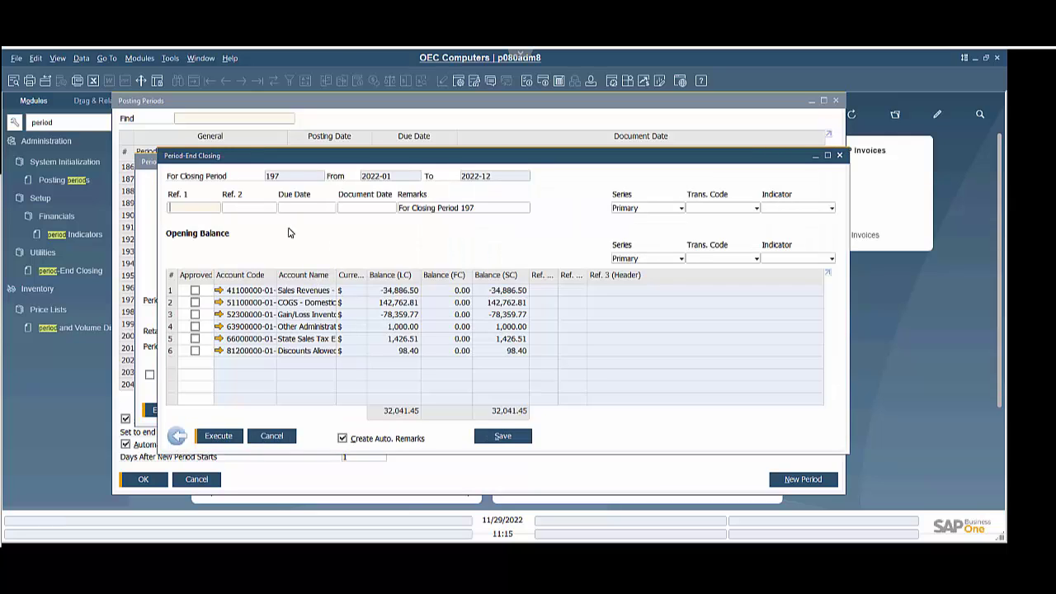
pyautogui.click(324, 208)
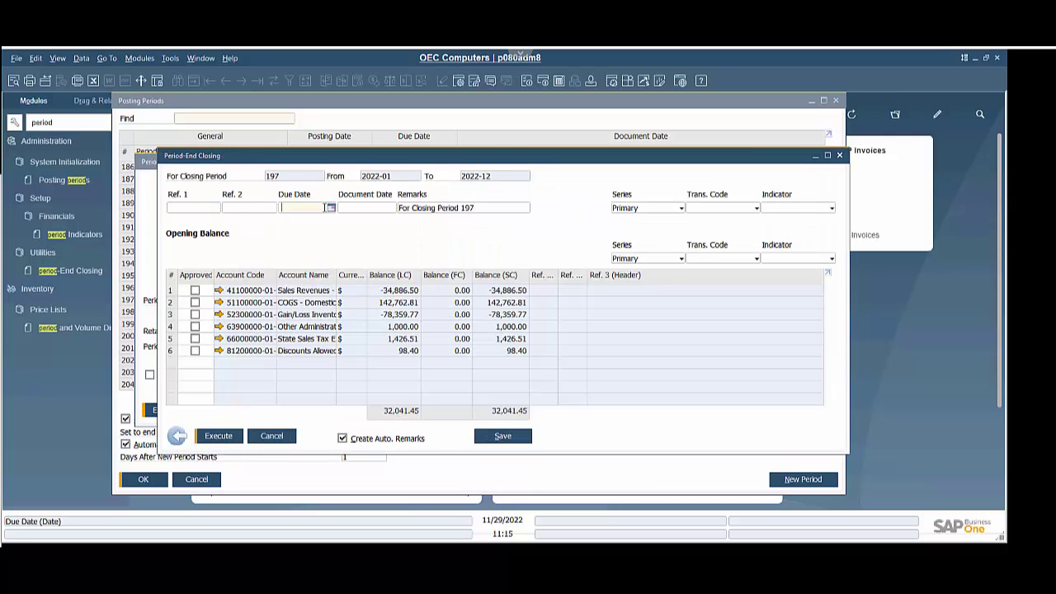
pyautogui.click(330, 208)
pyautogui.click(405, 228)
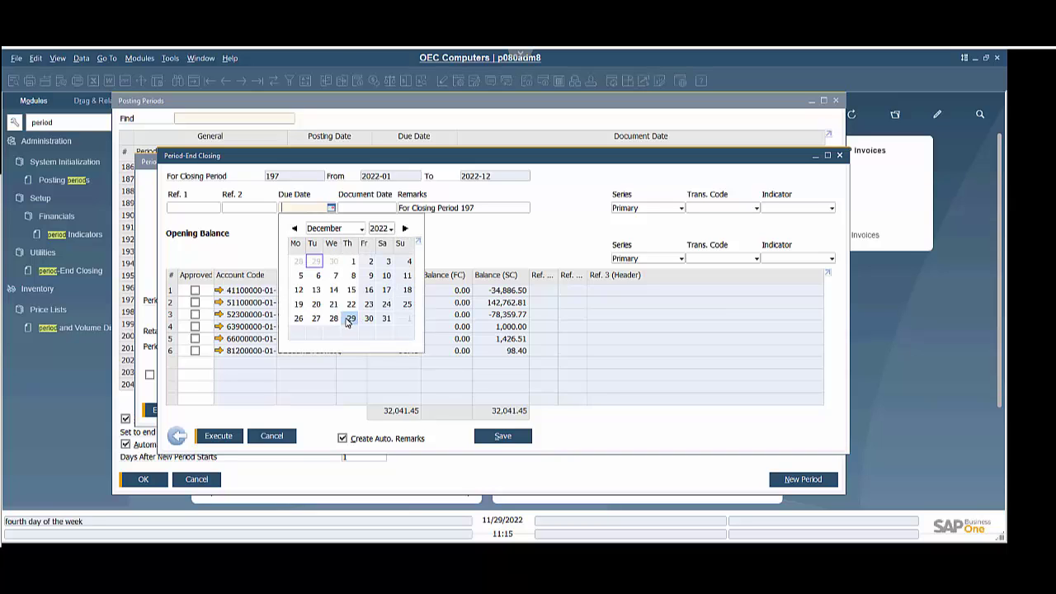
pyautogui.click(350, 318)
pyautogui.click(392, 209)
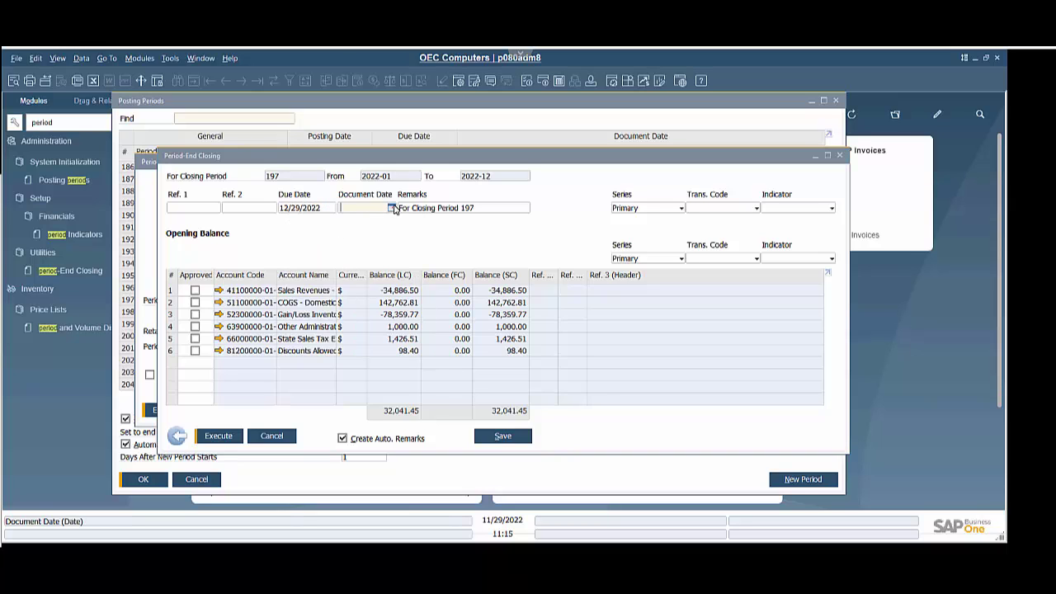
pyautogui.click(392, 208)
pyautogui.click(464, 227)
pyautogui.click(410, 318)
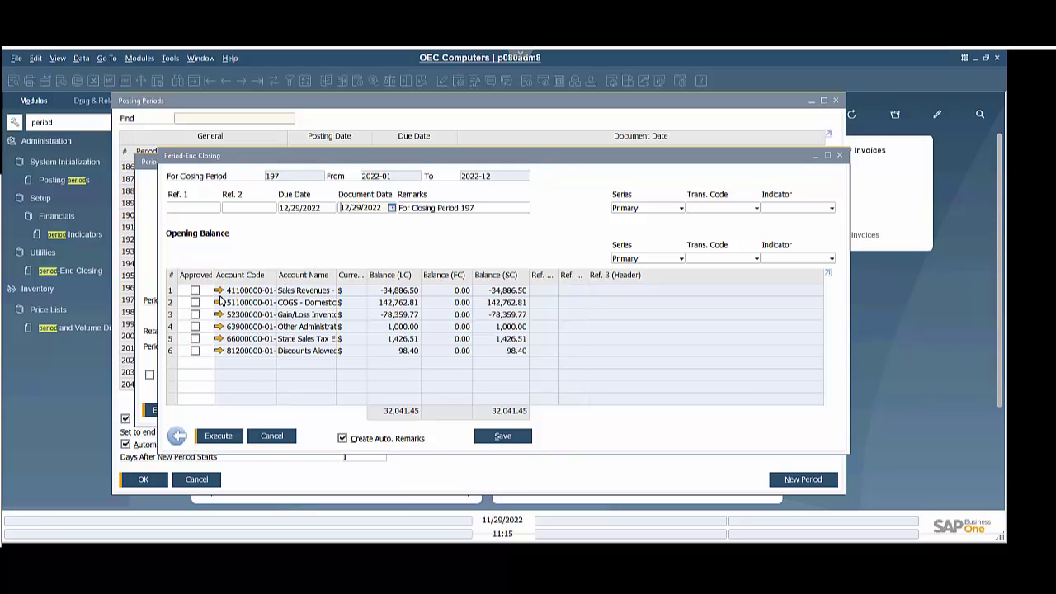
# - Approve all six balance rows via the Approved column header
pyautogui.click(195, 291)
pyautogui.click(194, 303)
pyautogui.click(195, 314)
pyautogui.click(194, 290)
pyautogui.click(195, 303)
pyautogui.click(195, 315)
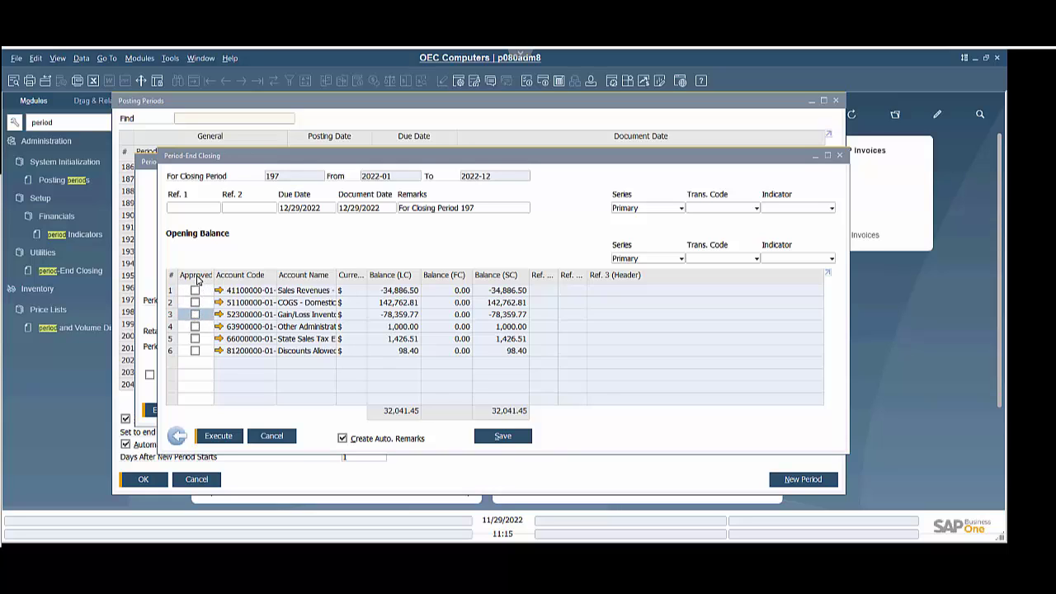
pyautogui.doubleClick(198, 280)
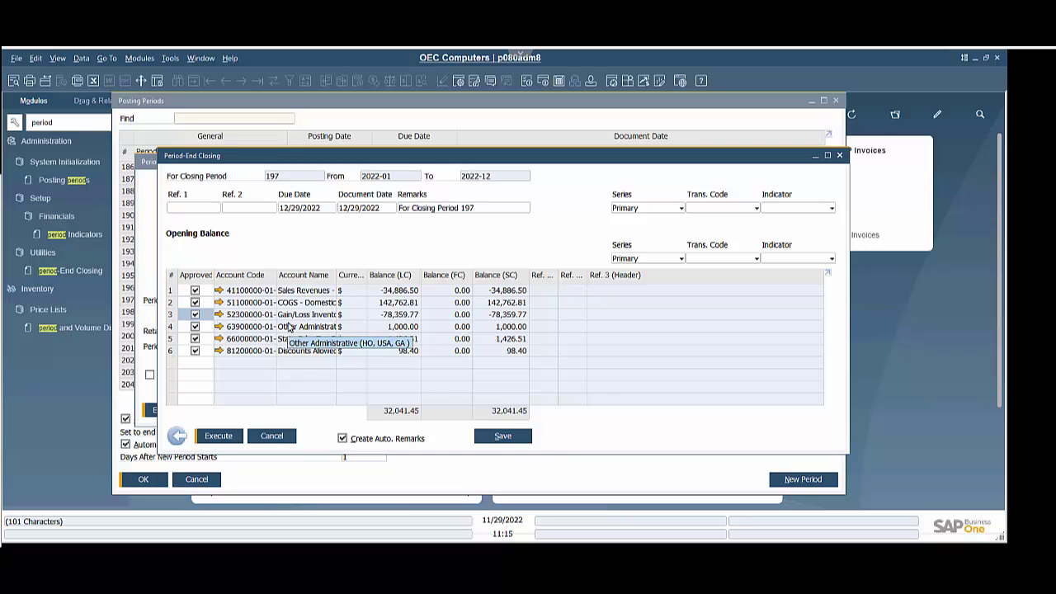
# - Change the remarks to 'For Closing Period 2022' and execute the closing
pyautogui.tripleClick(480, 207)
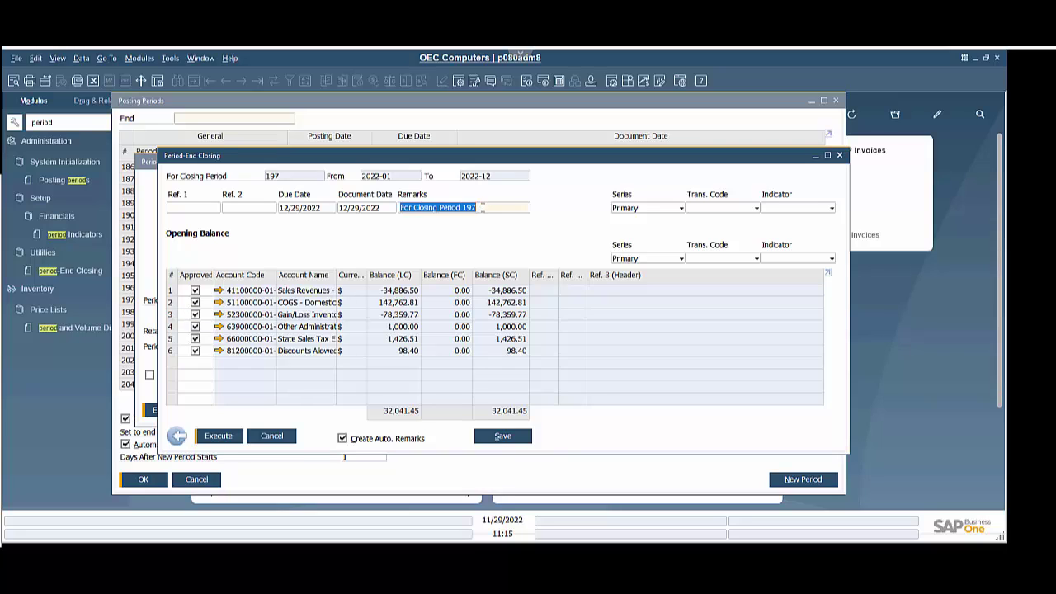
pyautogui.click(483, 207)
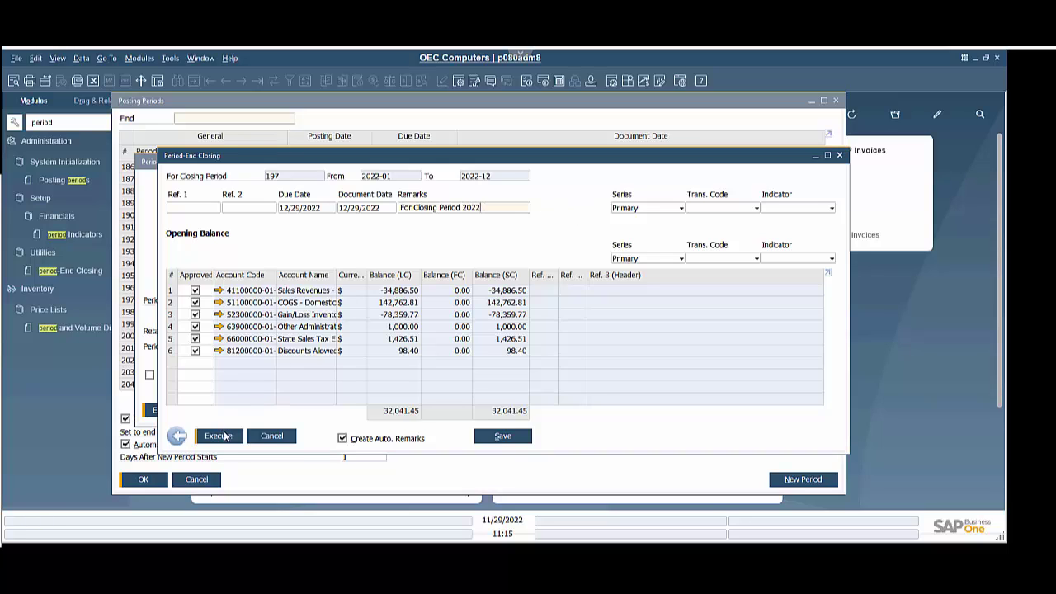
pyautogui.click(220, 435)
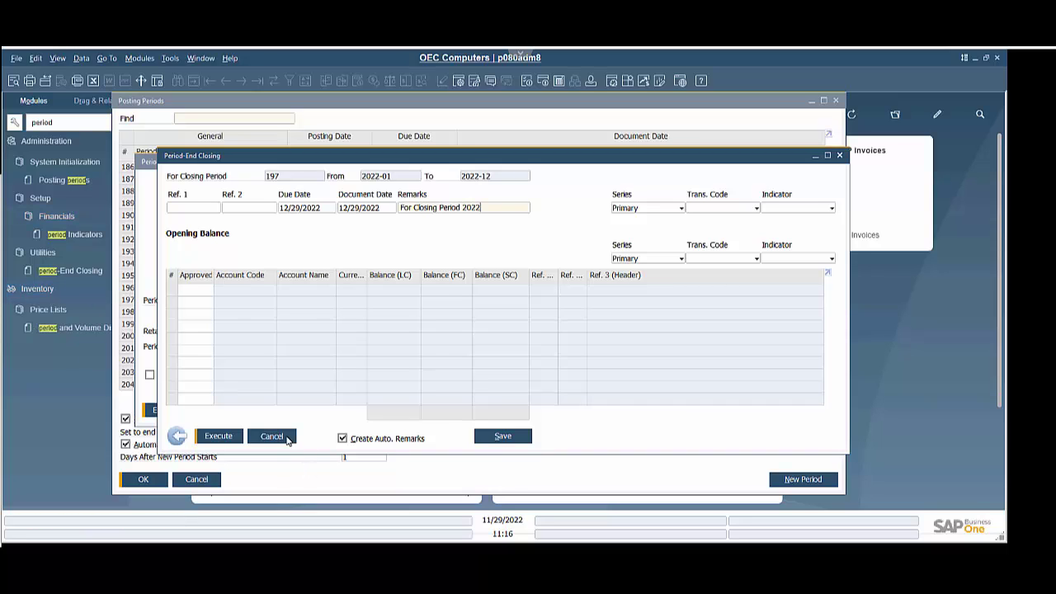
# - Close the period-end closing windows and scroll back to the early 2022 periods
pyautogui.click(272, 436)
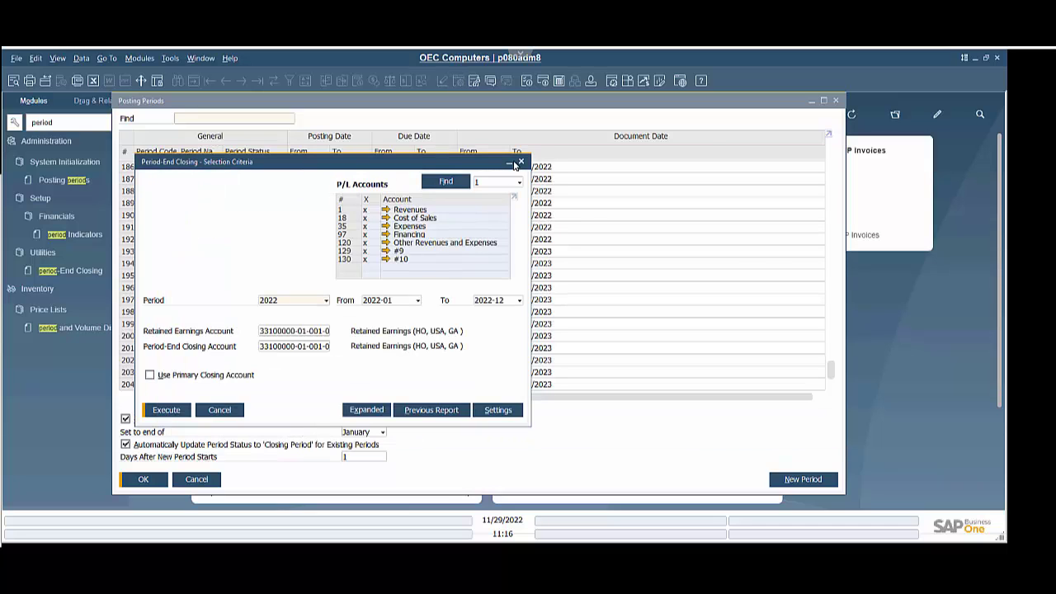
pyautogui.click(521, 162)
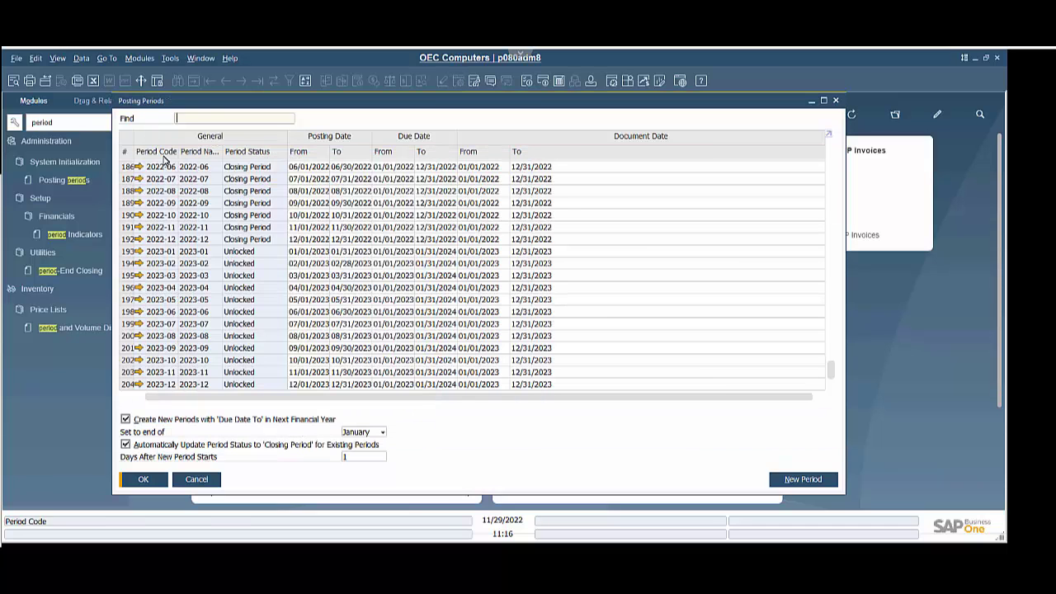
pyautogui.scroll(1, 190, 268)
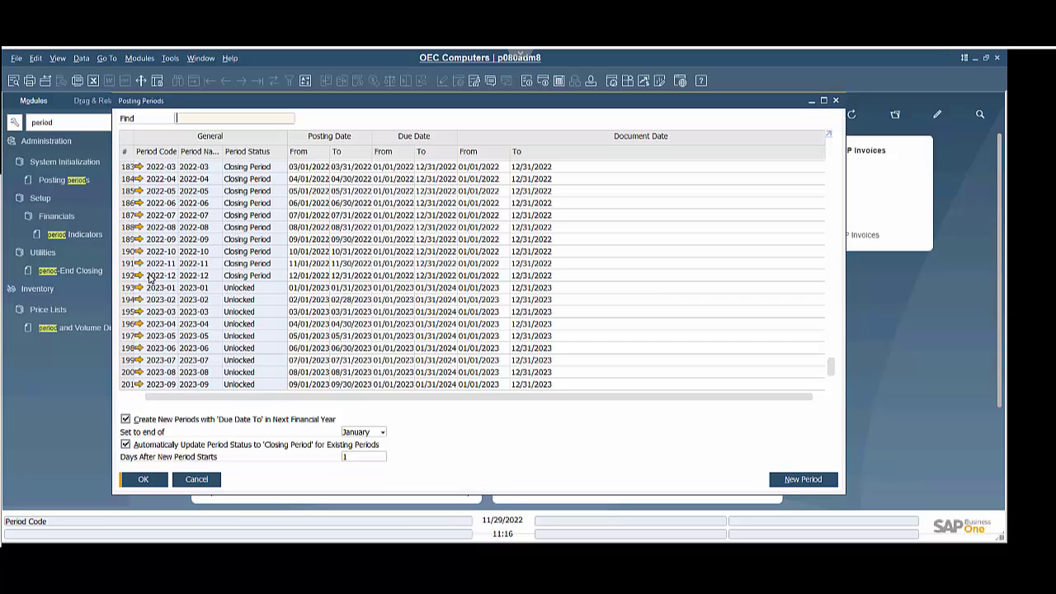
pyautogui.scroll(3, 142, 264)
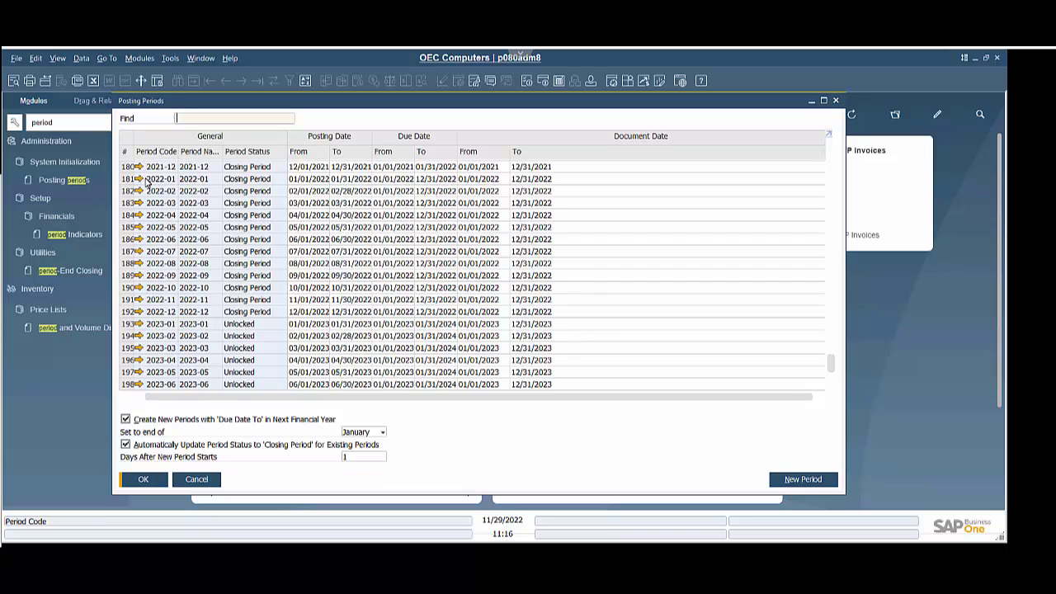
# - Set period 2022-01 to Locked and save the change
pyautogui.click(140, 180)
pyautogui.click(413, 280)
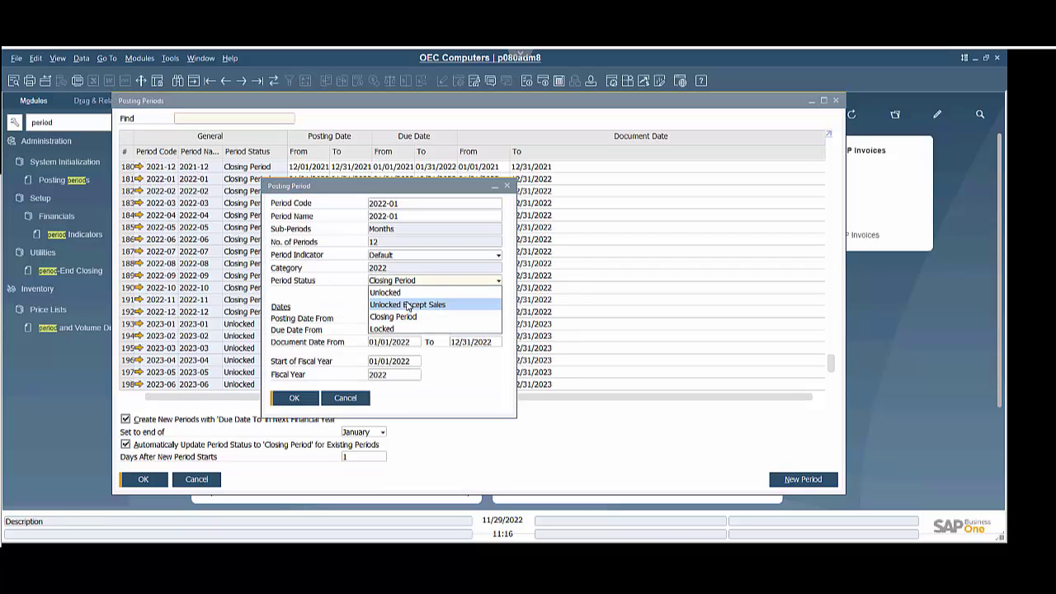
pyautogui.click(393, 329)
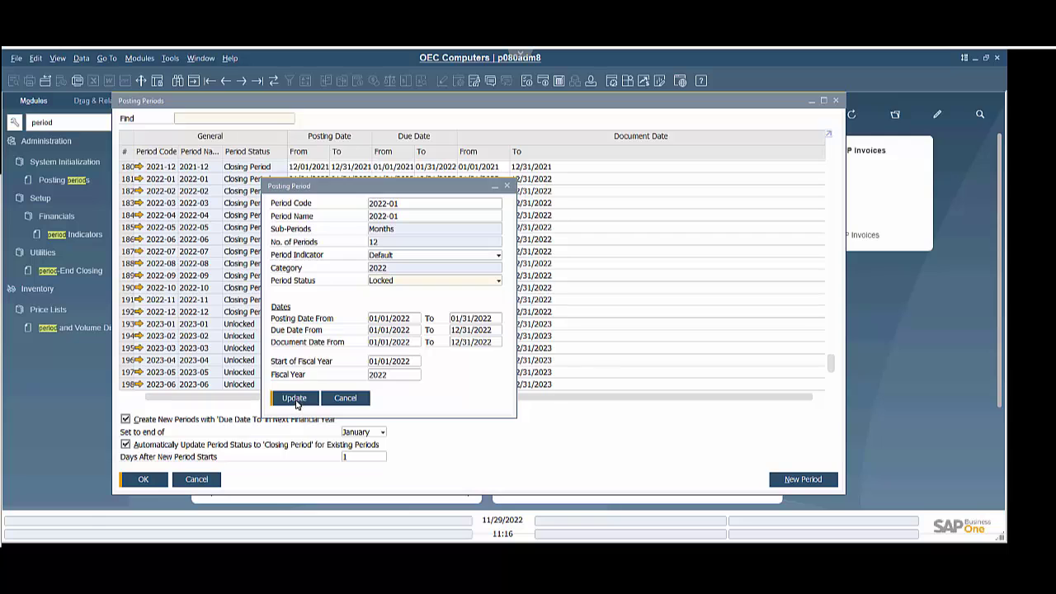
pyautogui.click(295, 399)
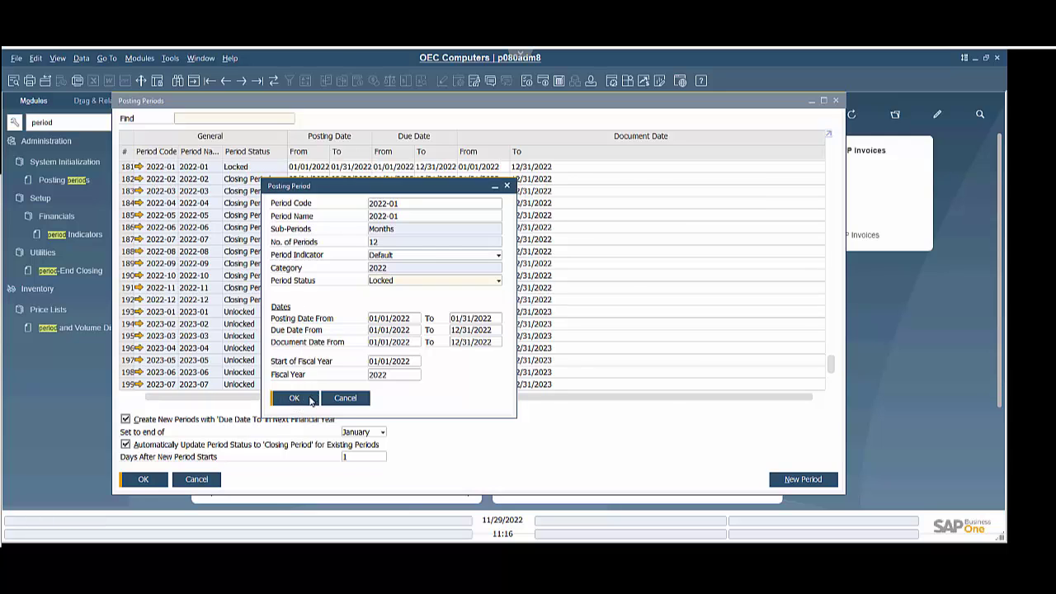
pyautogui.click(312, 398)
# - Set period 2022-02 to Locked and save the change
pyautogui.click(140, 179)
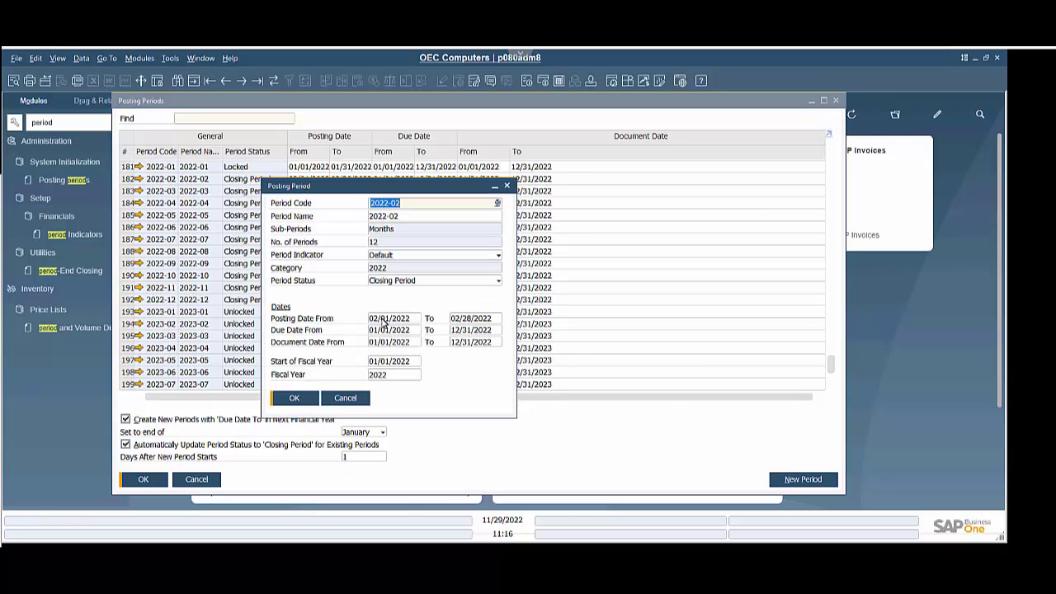
pyautogui.click(406, 280)
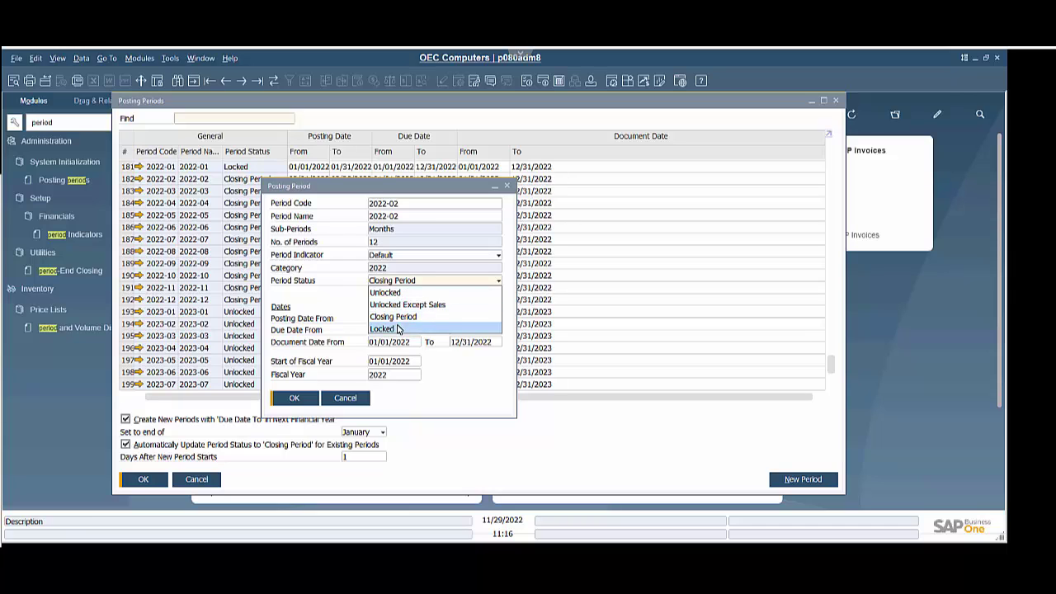
pyautogui.click(400, 329)
pyautogui.click(302, 398)
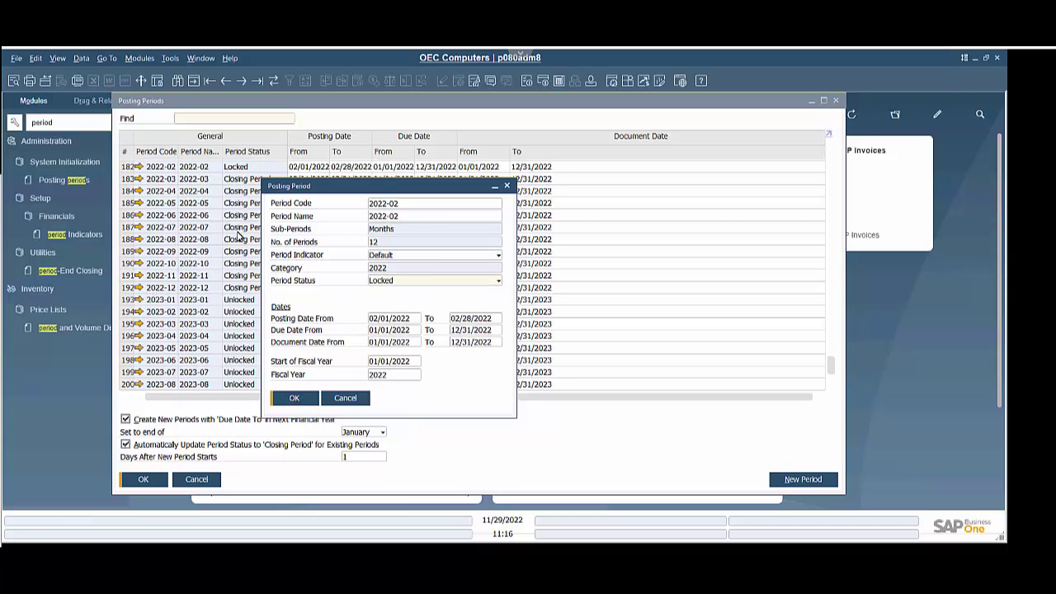
pyautogui.click(302, 397)
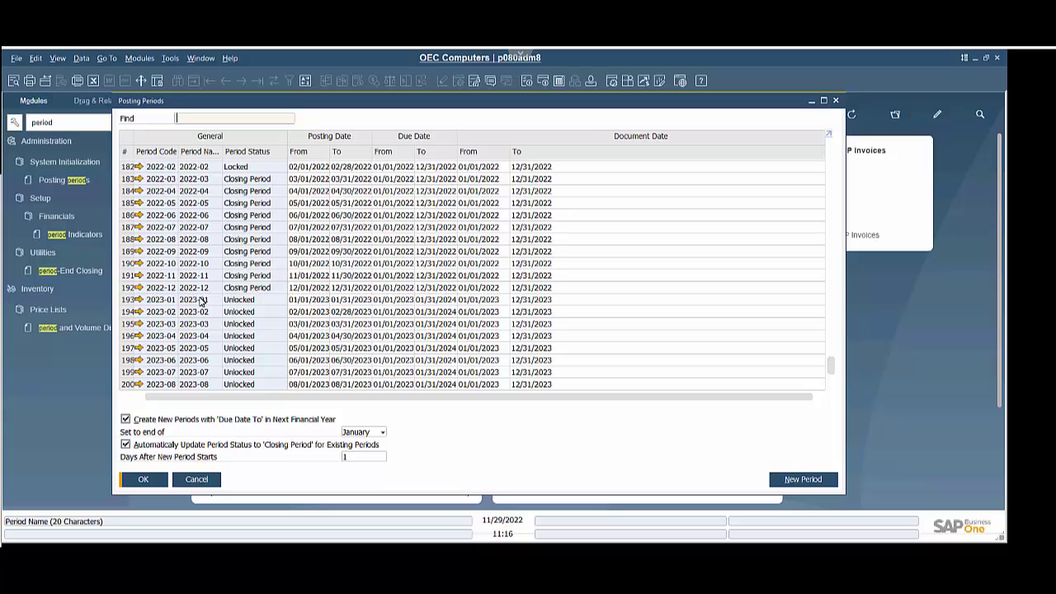